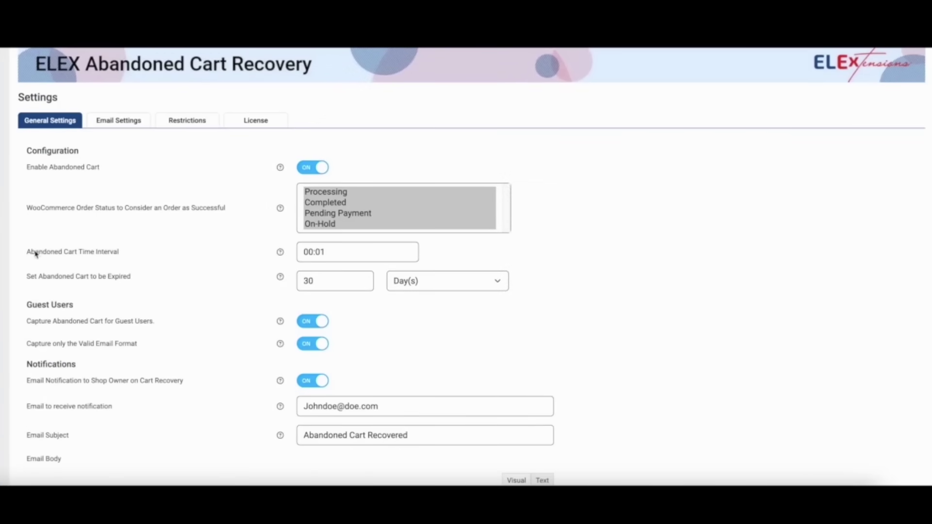
Check the abandoned cart time interval choices, keeping 00:01
click(354, 253)
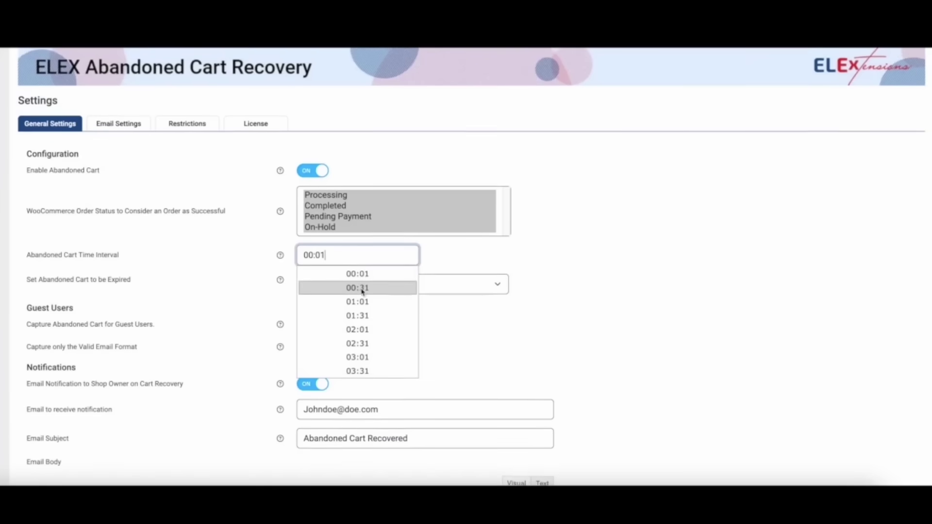
click(461, 294)
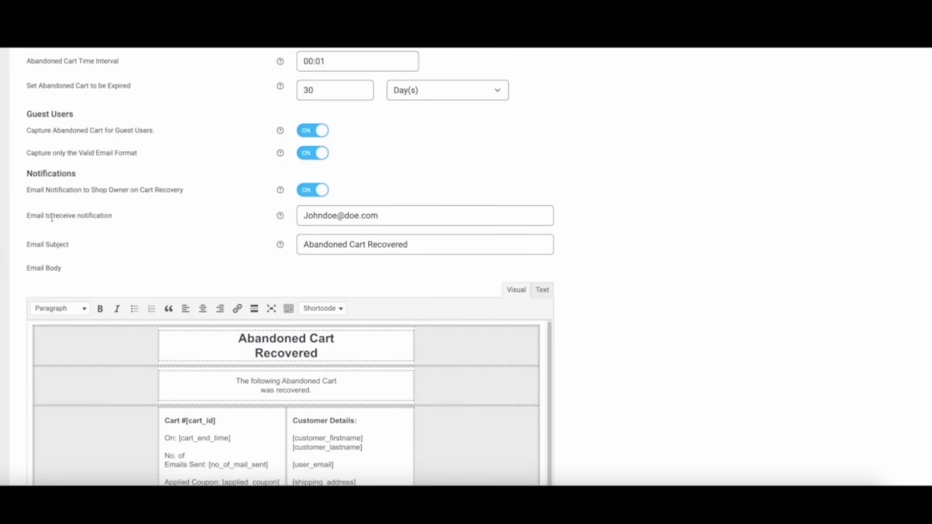
Review the Notifications section and its notification email address setting
drag(33, 173, 98, 182)
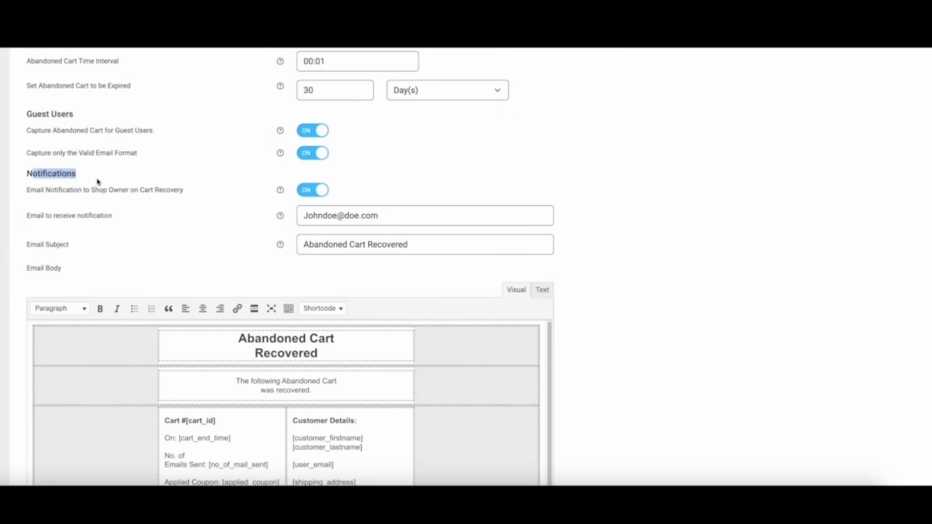
click(47, 214)
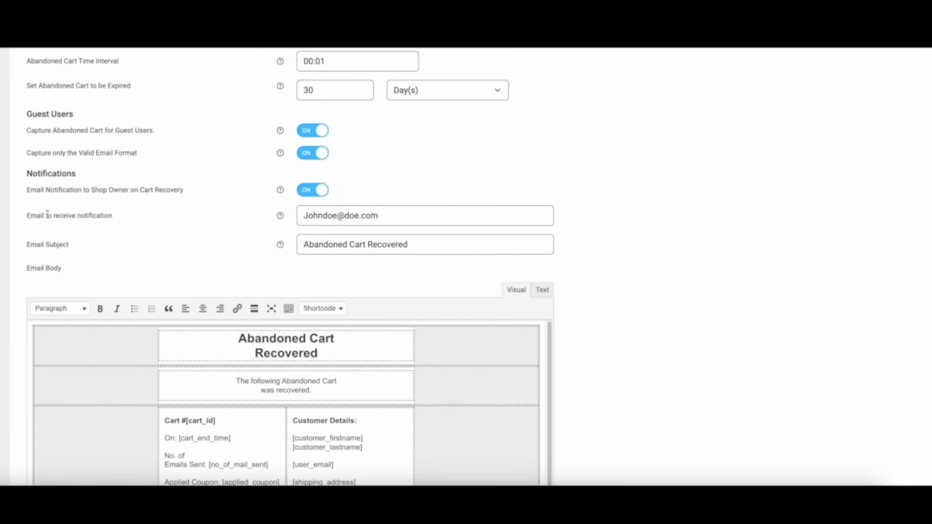
triple_click(104, 218)
click(332, 219)
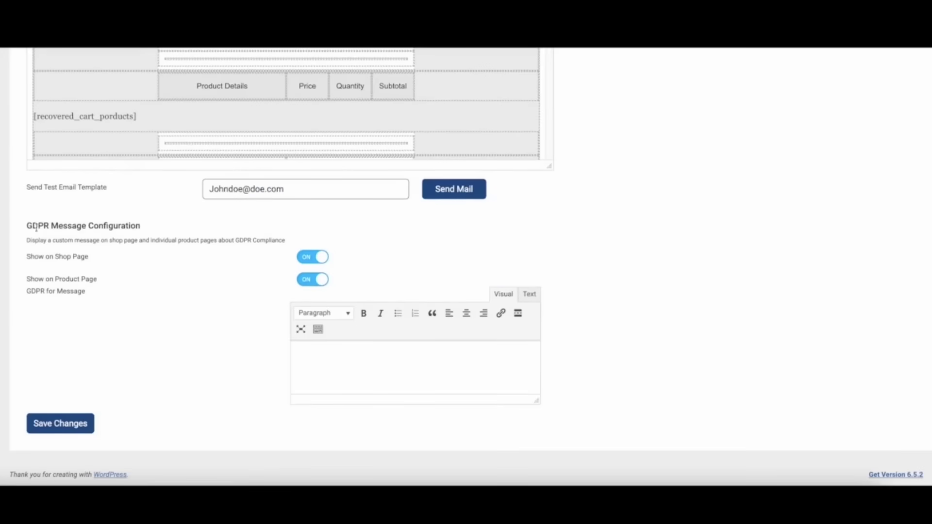
Review the GDPR Message Configuration heading without changes
drag(27, 227, 137, 234)
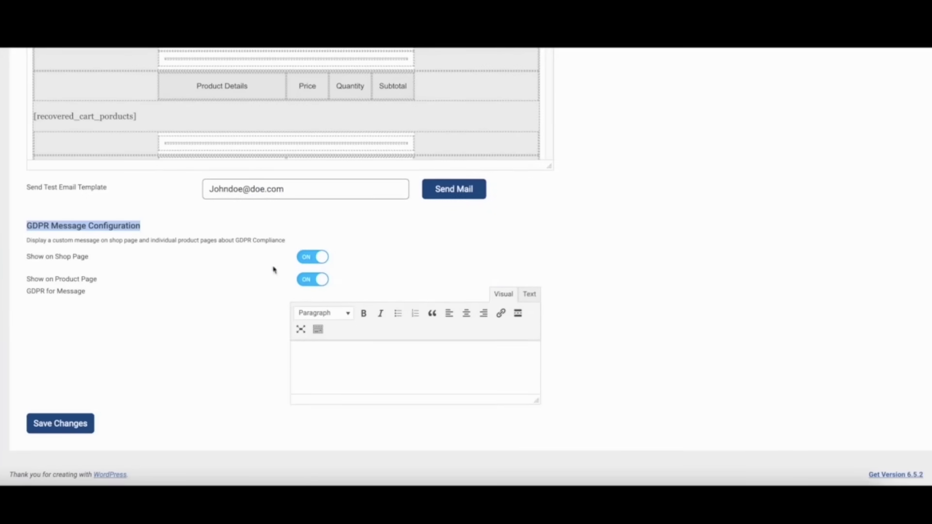
click(312, 259)
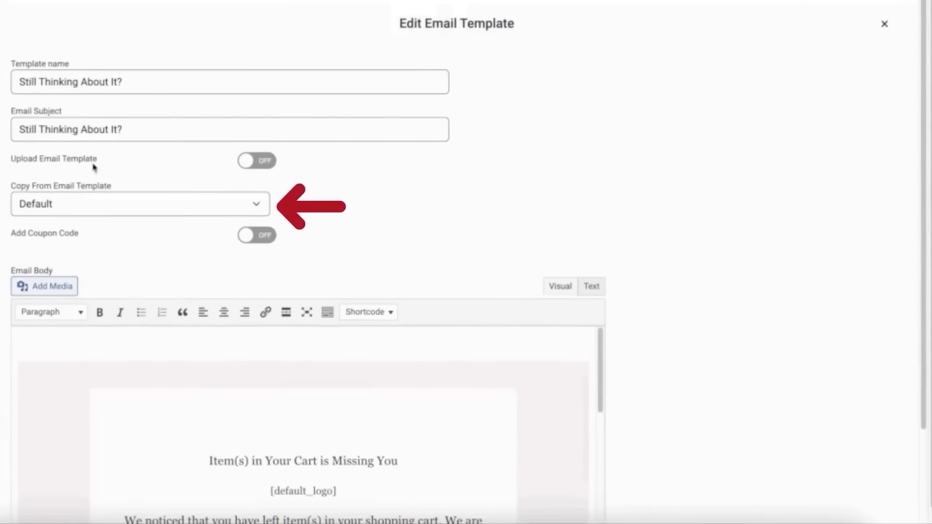
Check Copy From Email Template and switch Add Coupon Code on for the template
click(148, 204)
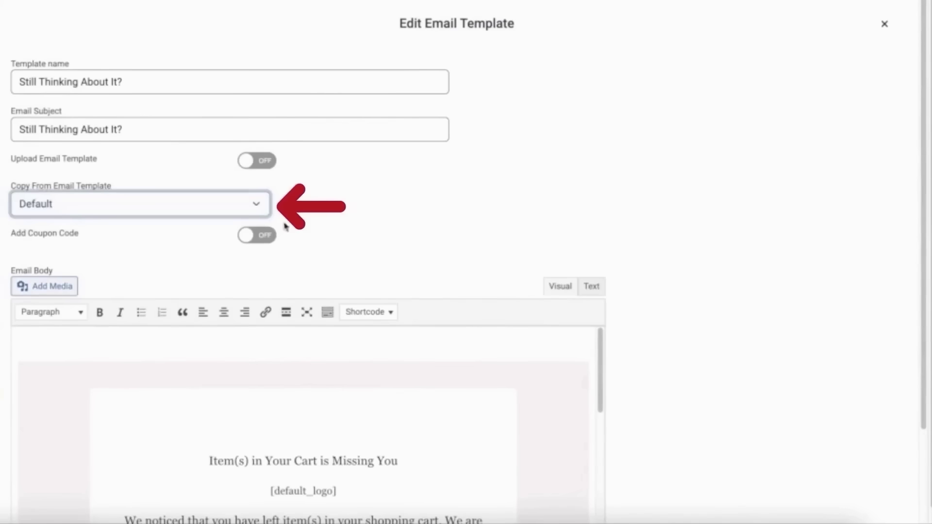
click(257, 234)
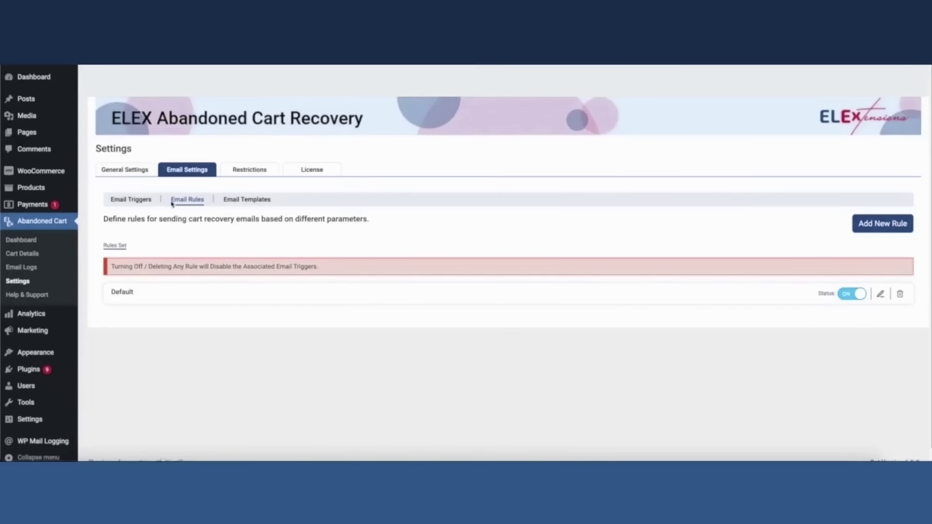
Edit the Default rule and check the Send Email After delay on the Default trigger
click(881, 294)
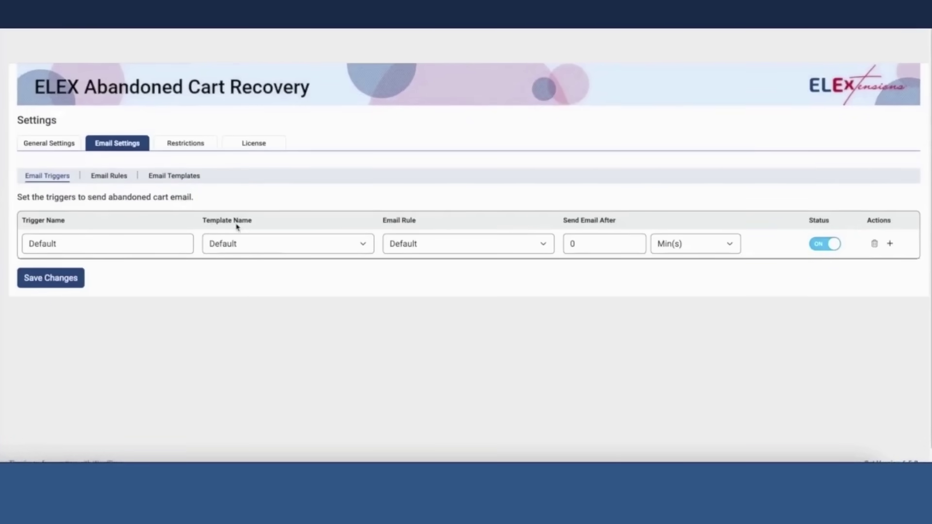
click(603, 246)
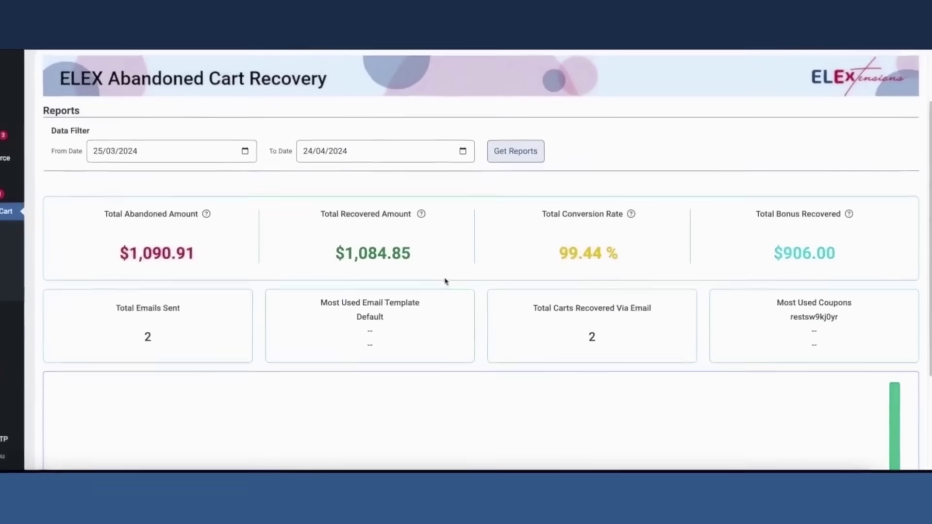
scroll(434, 281, down, 2)
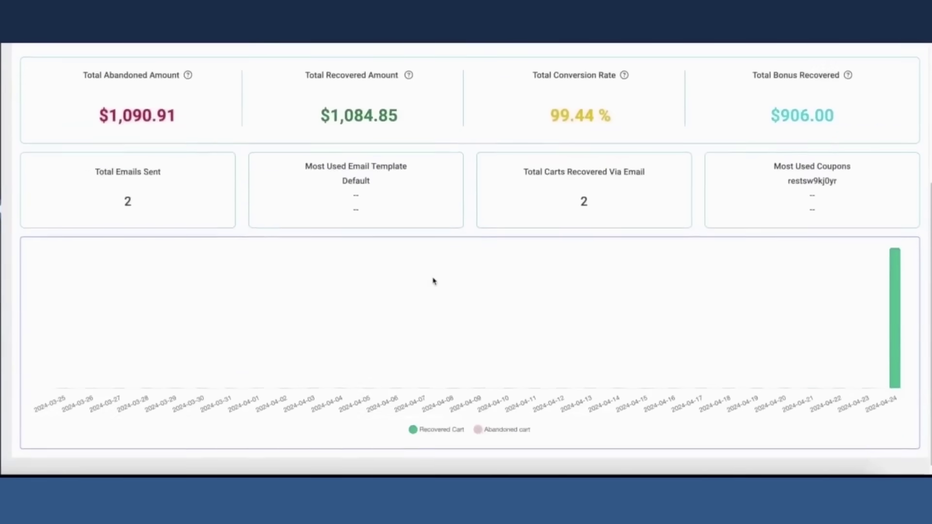
scroll(432, 281, up, 1)
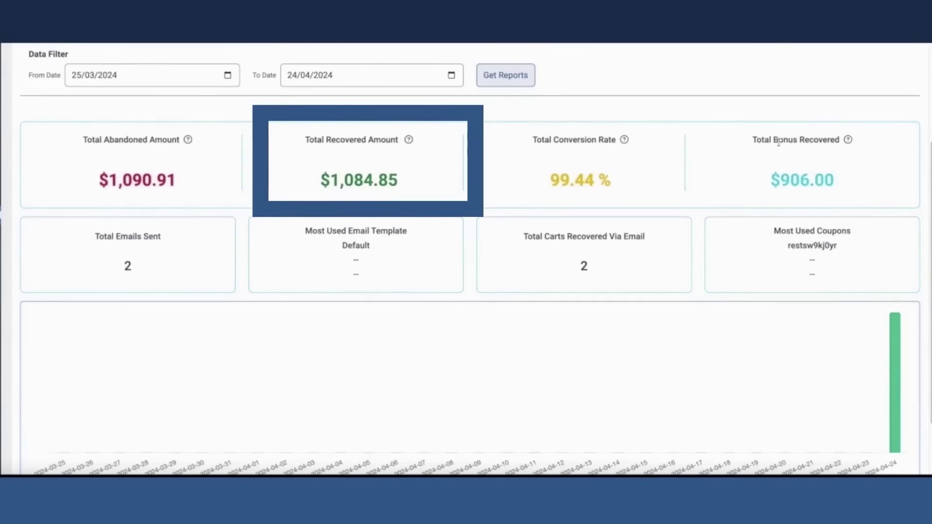
Review the Total Conversion Rate report and the From Date calendar without changing dates
triple_click(543, 141)
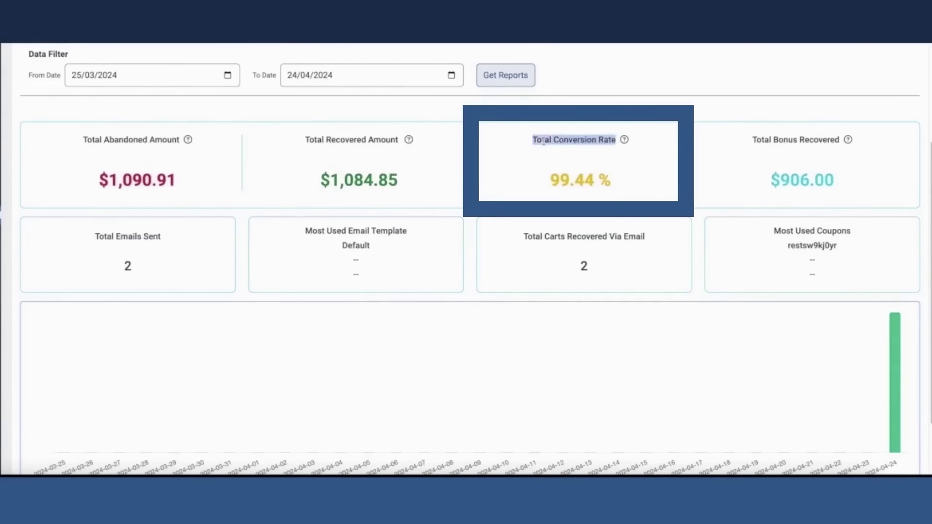
click(549, 162)
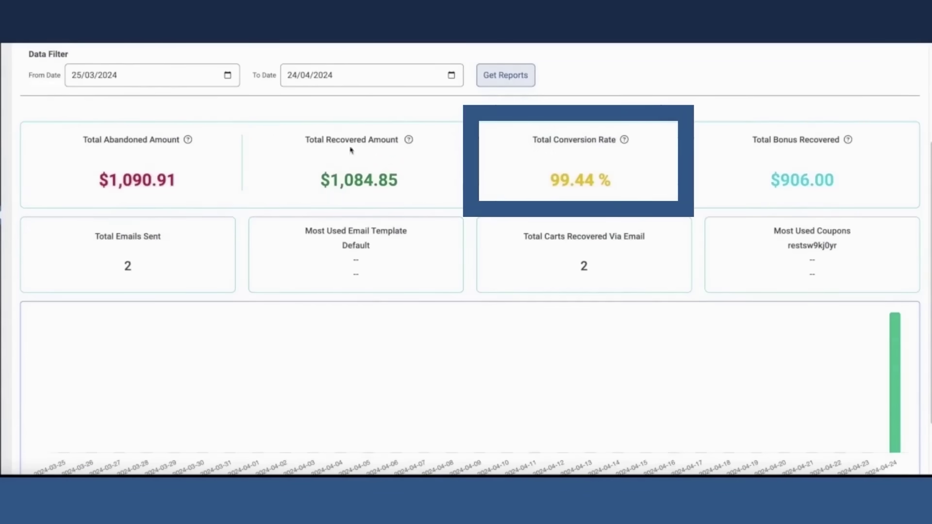
click(225, 84)
click(229, 78)
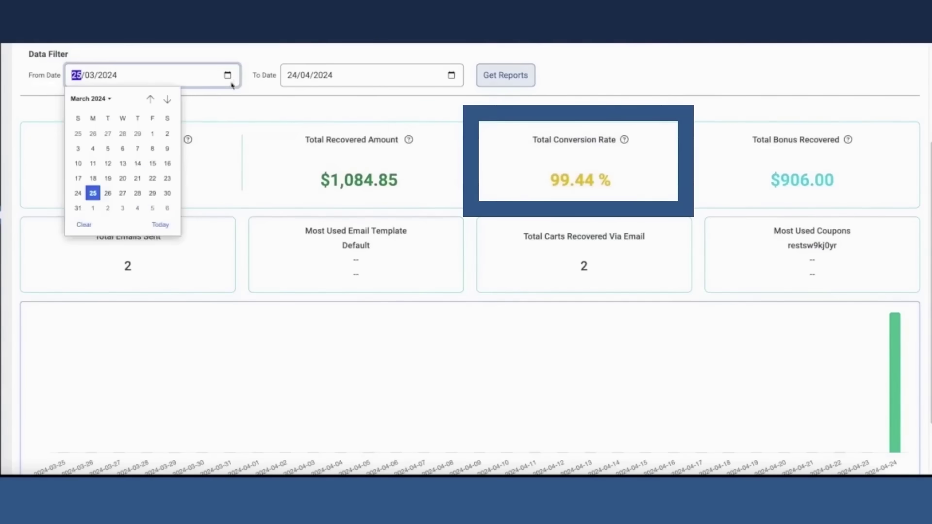
click(243, 104)
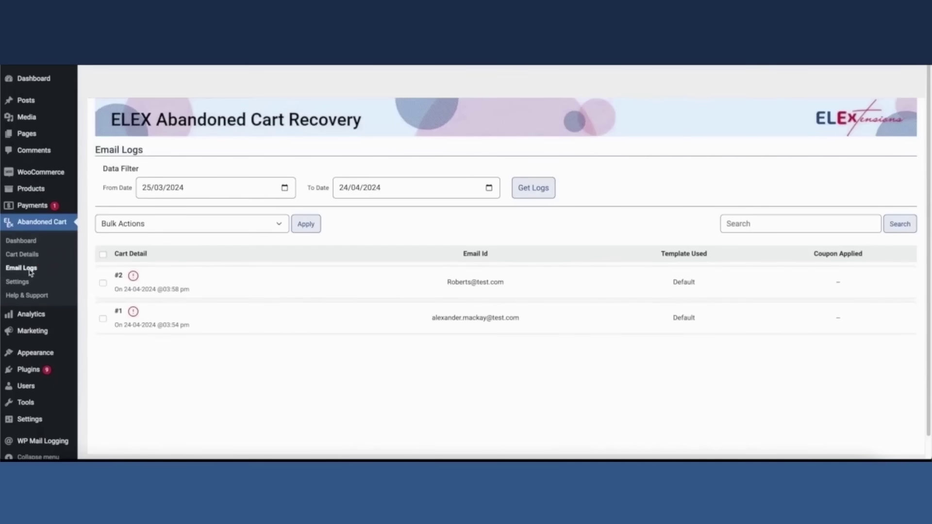
Inspect abandoned cart #2's details and expand its Other Charges breakdown
click(29, 254)
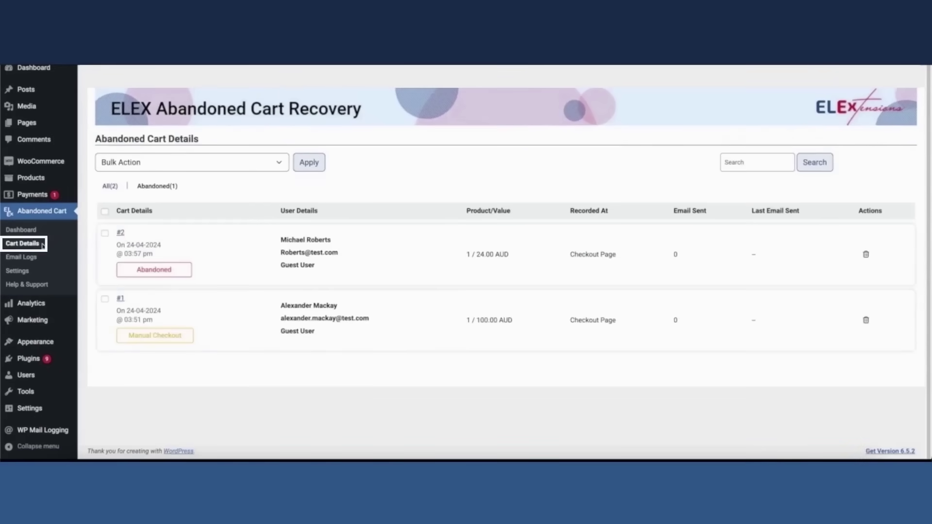
click(120, 234)
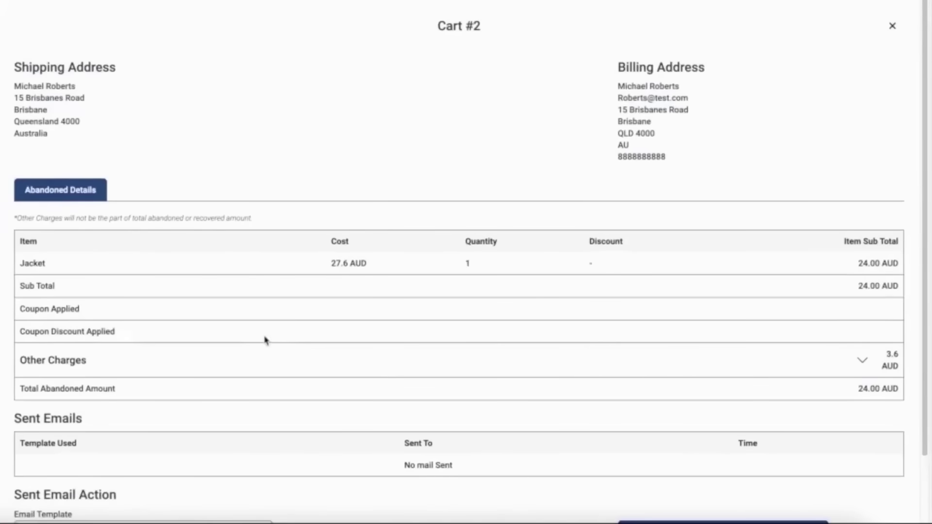
click(375, 364)
scroll(376, 371, down, 2)
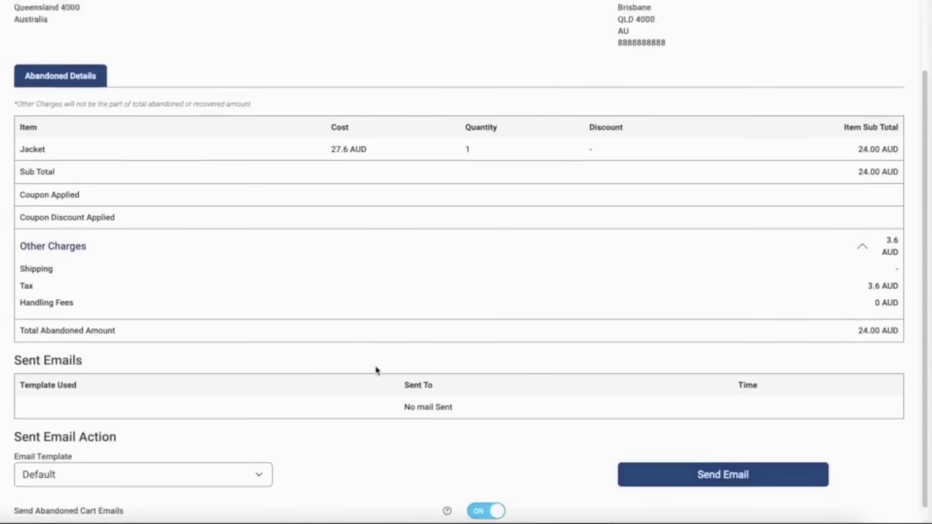
scroll(376, 371, up, 1)
scroll(376, 371, up, 1)
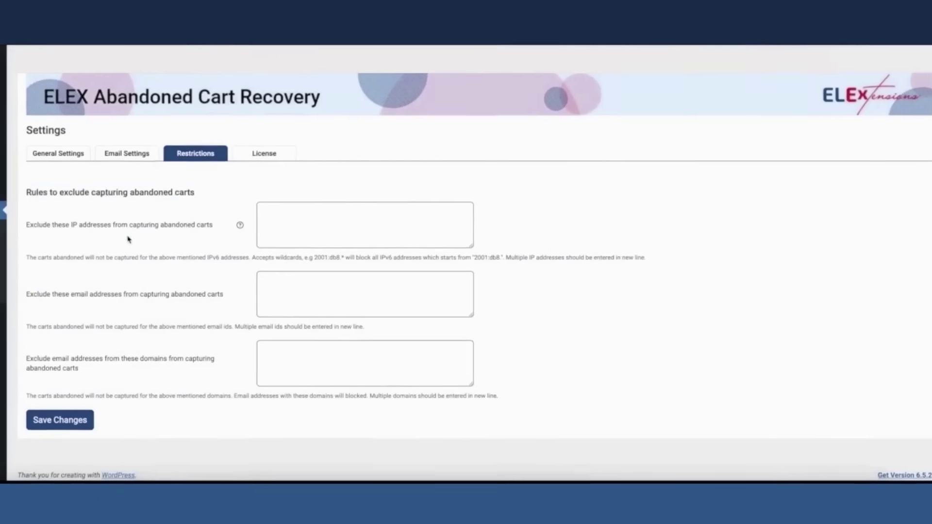
triple_click(92, 297)
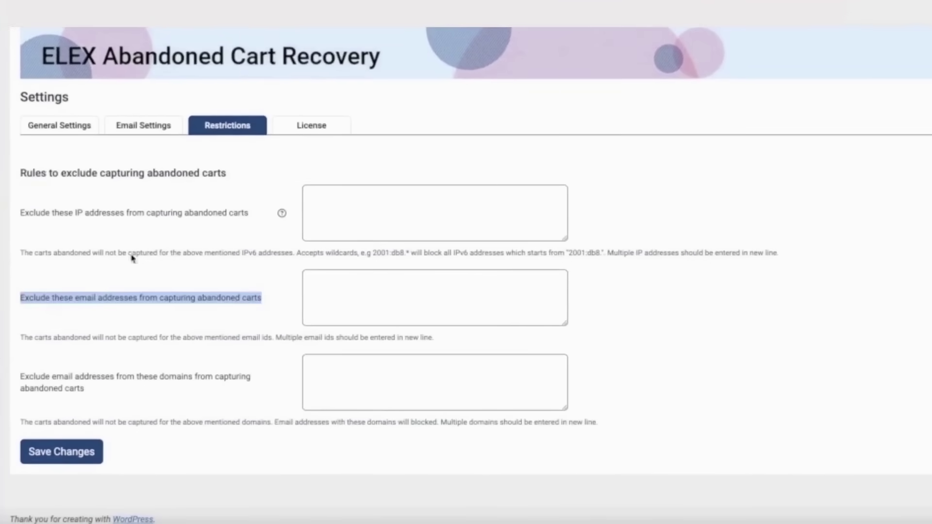
click(89, 212)
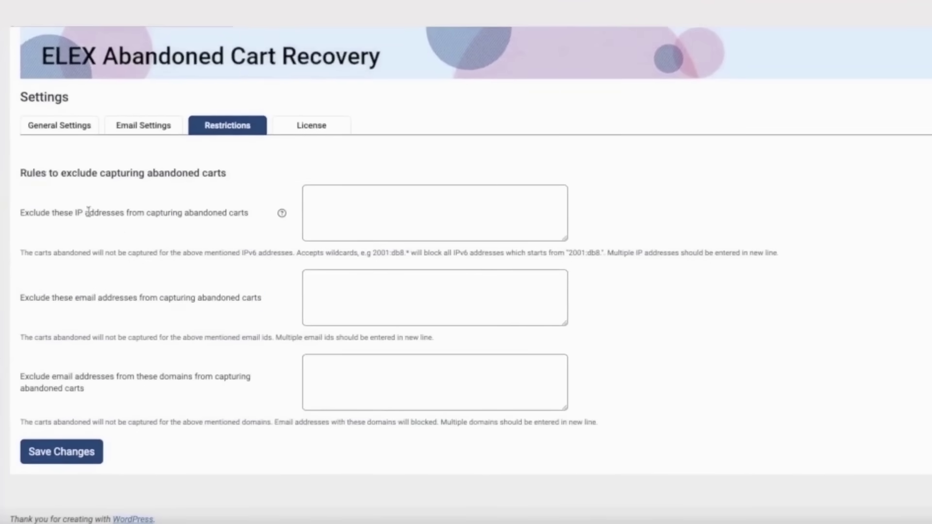
triple_click(126, 371)
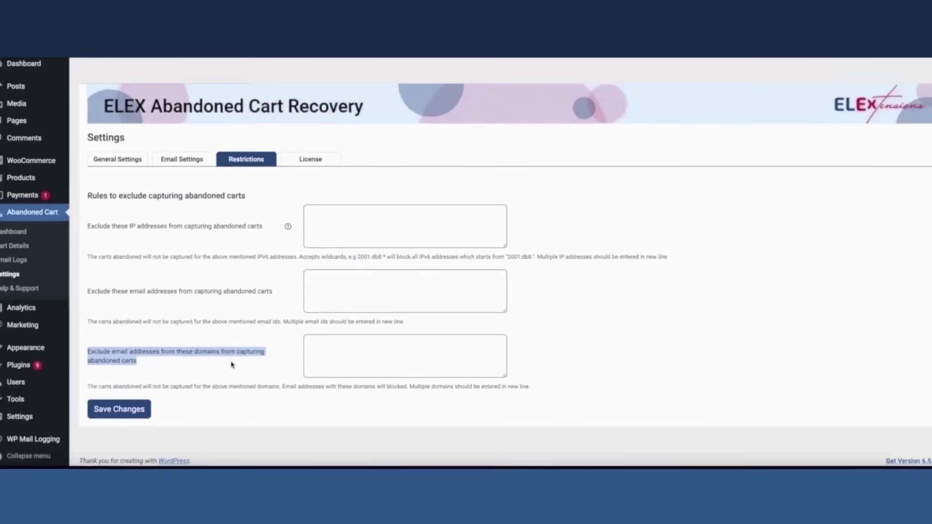